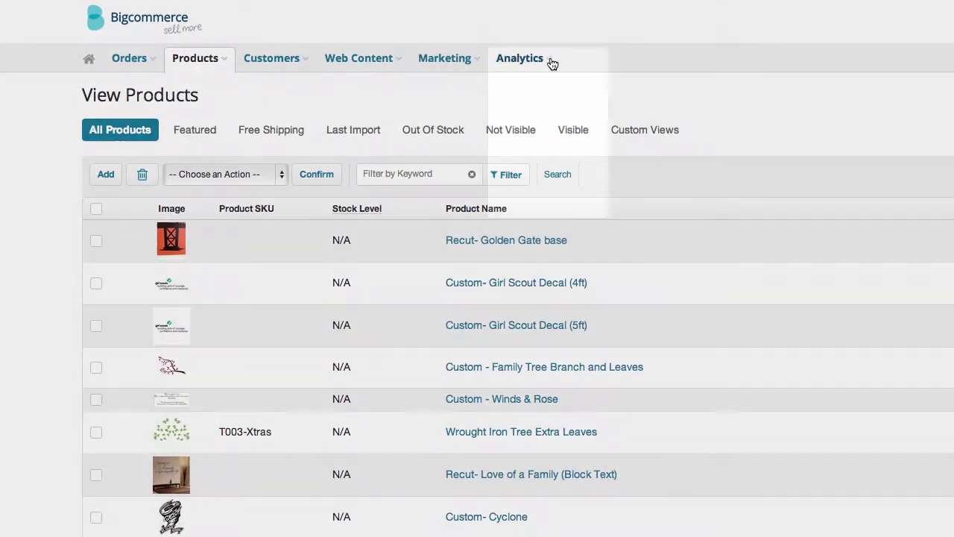
mouse_move(553, 64)
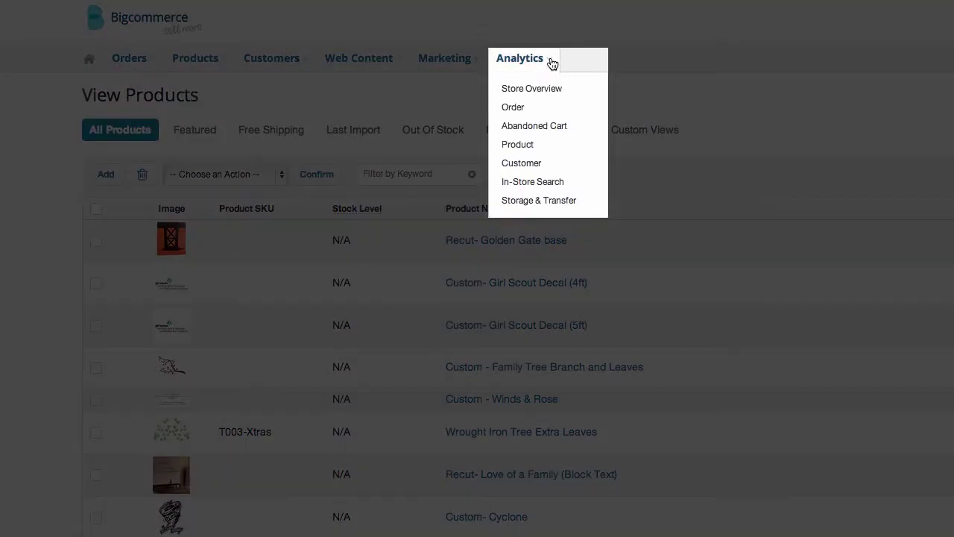
left_click(550, 183)
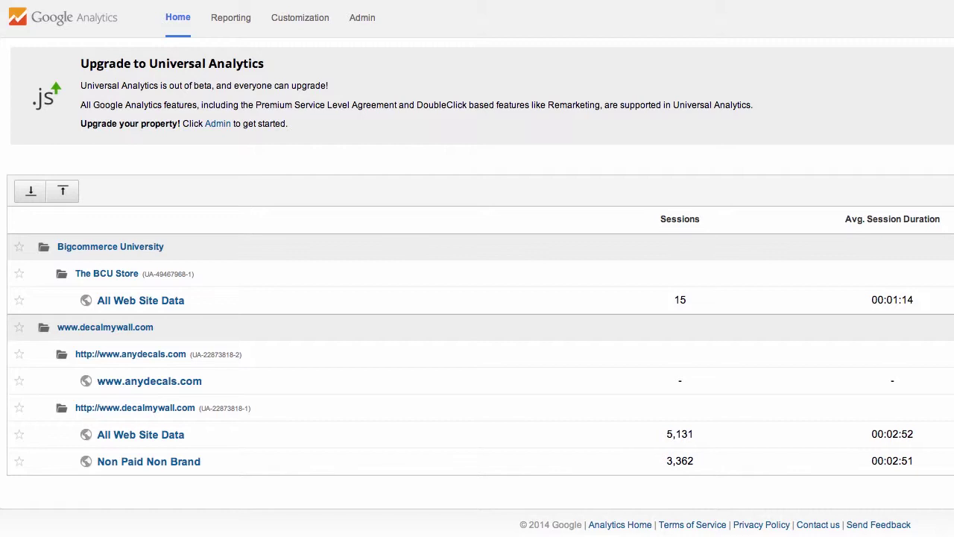
In the administration area, select The BCU Store property and open the settings of its All Web Site Data view.
left_click(367, 25)
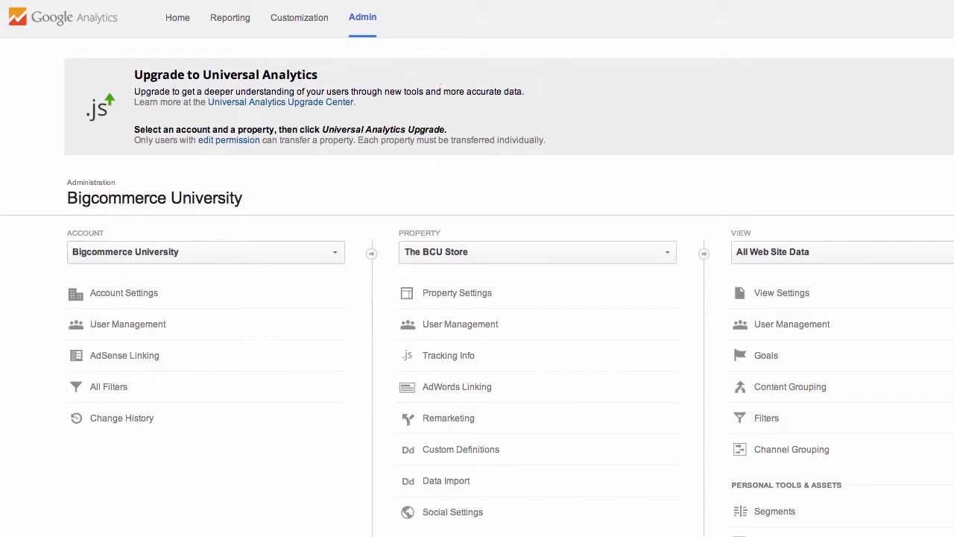
left_click(517, 250)
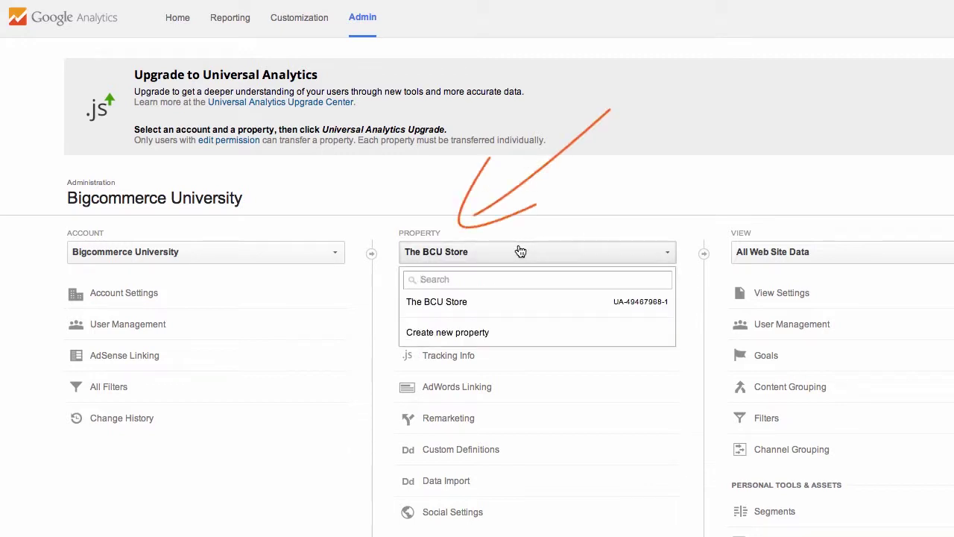
left_click(505, 305)
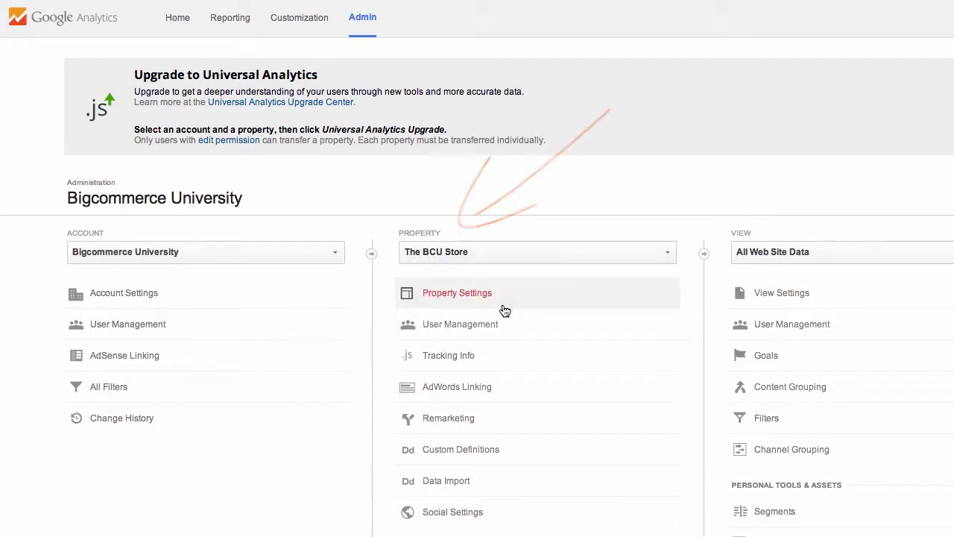
left_click(775, 299)
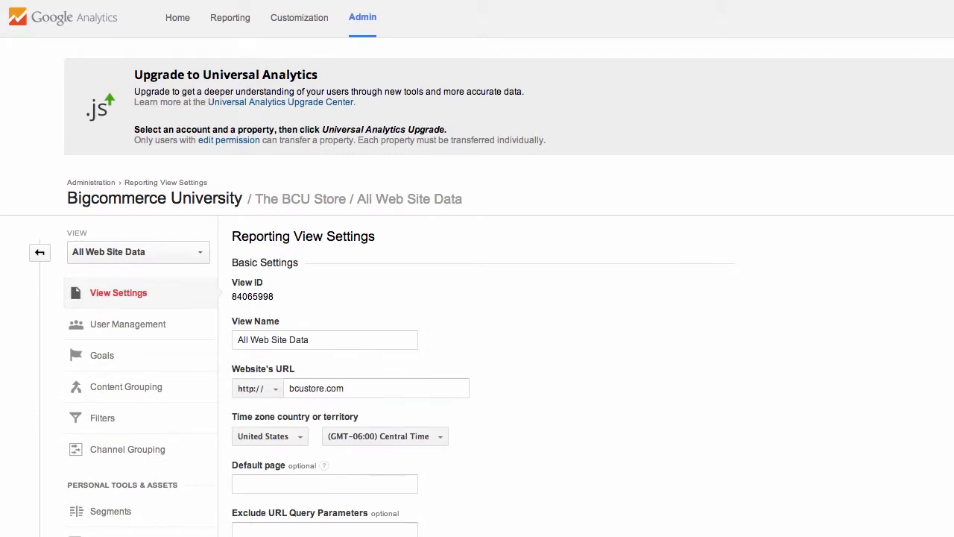
Set the view's default page to index.php.
scroll(634, 344, "down", 3)
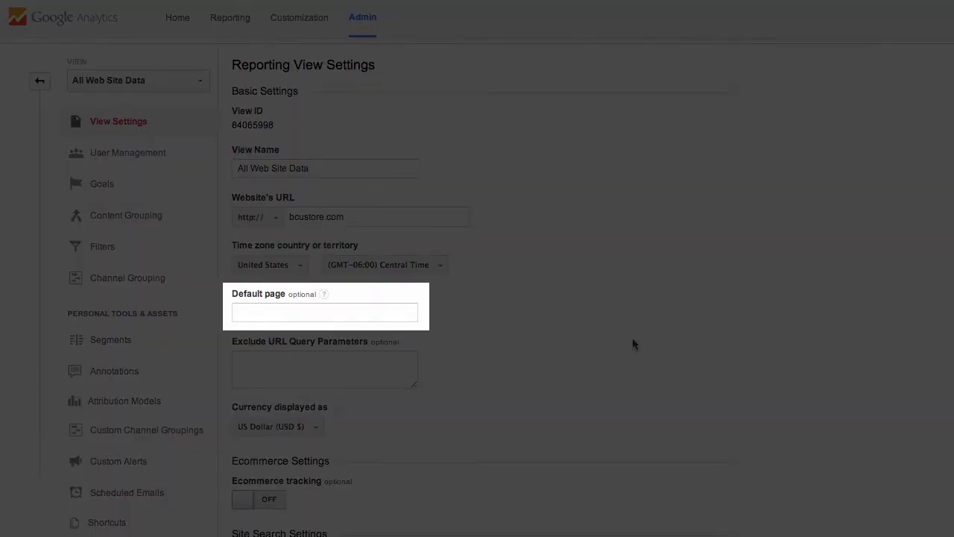
left_click(397, 313)
type("index")
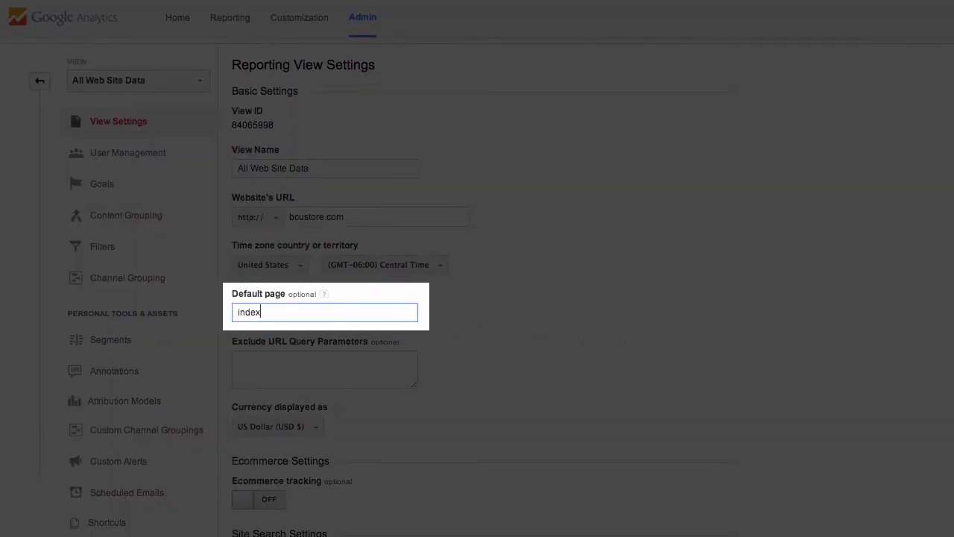
type(".php")
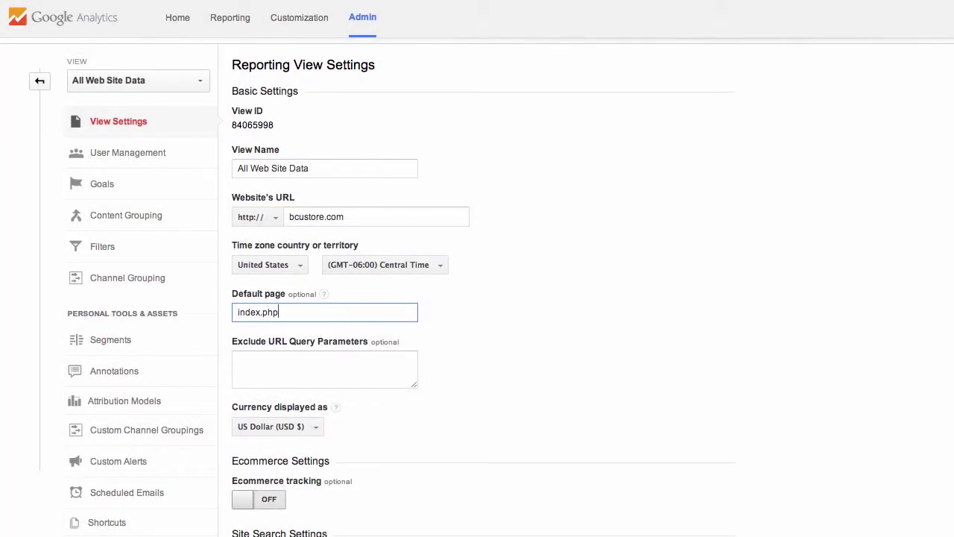
Use US Dollar (USD $) as the displayed currency and turn on Ecommerce tracking for the view.
scroll(554, 321, "down", 2)
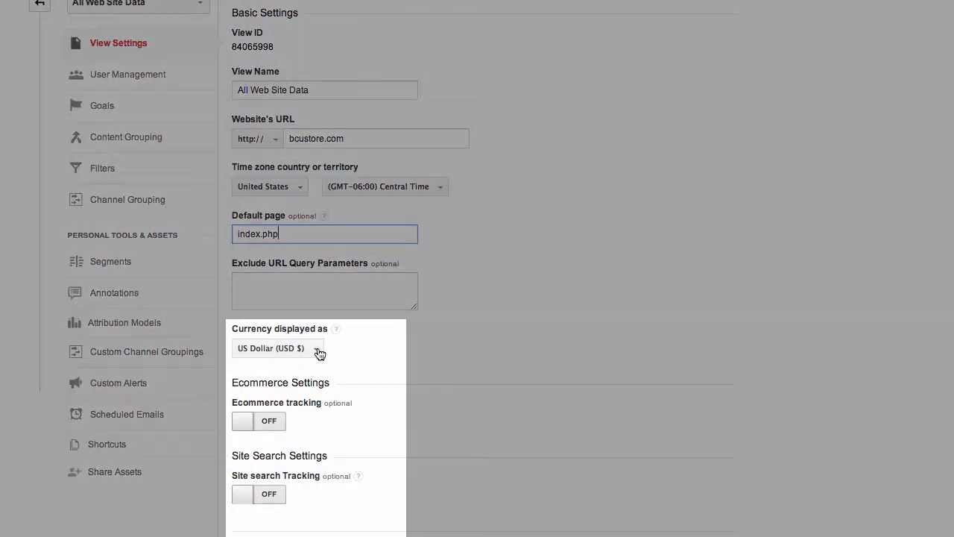
left_click(317, 349)
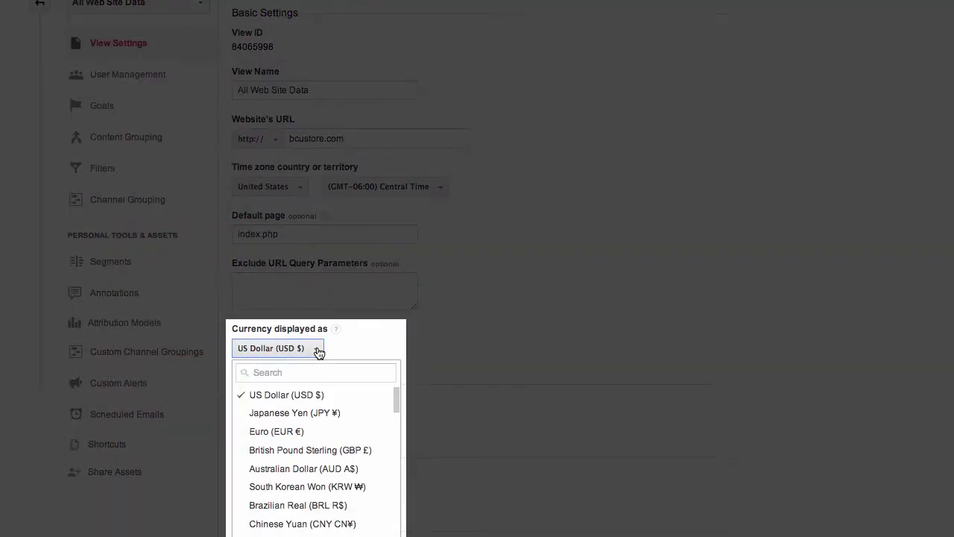
left_click(328, 415)
left_click(248, 423)
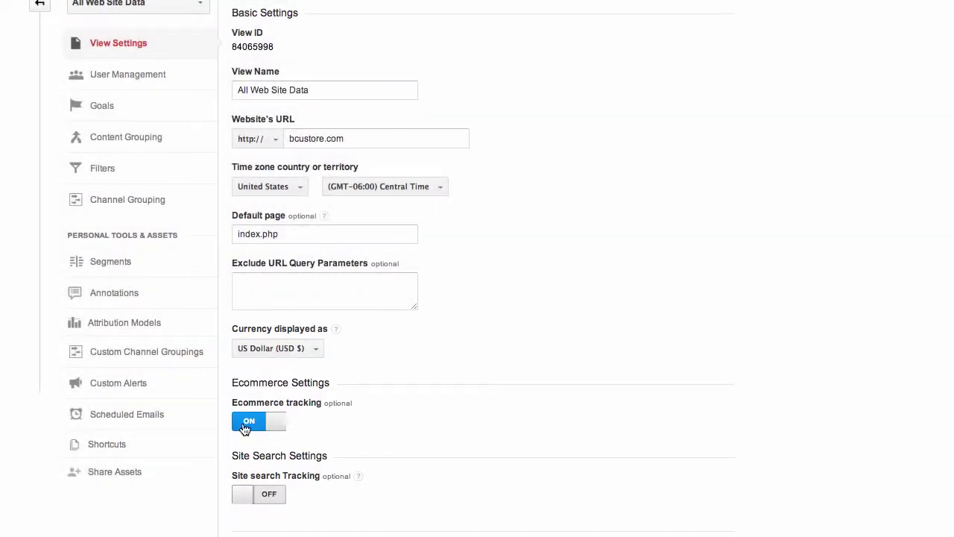
Turn on site search tracking with the query parameter search_query and save the view settings.
left_click(241, 496)
scroll(216, 503, "down", 3)
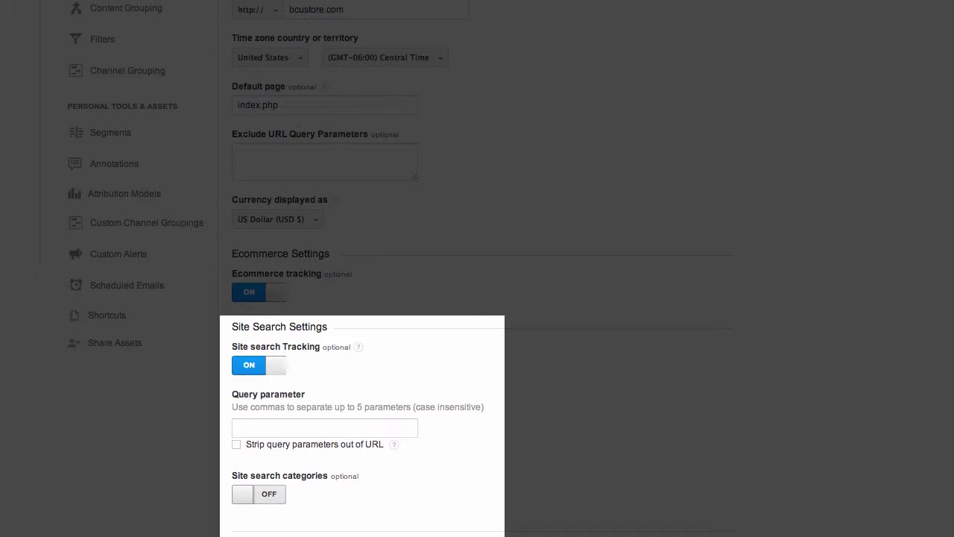
left_click(266, 427)
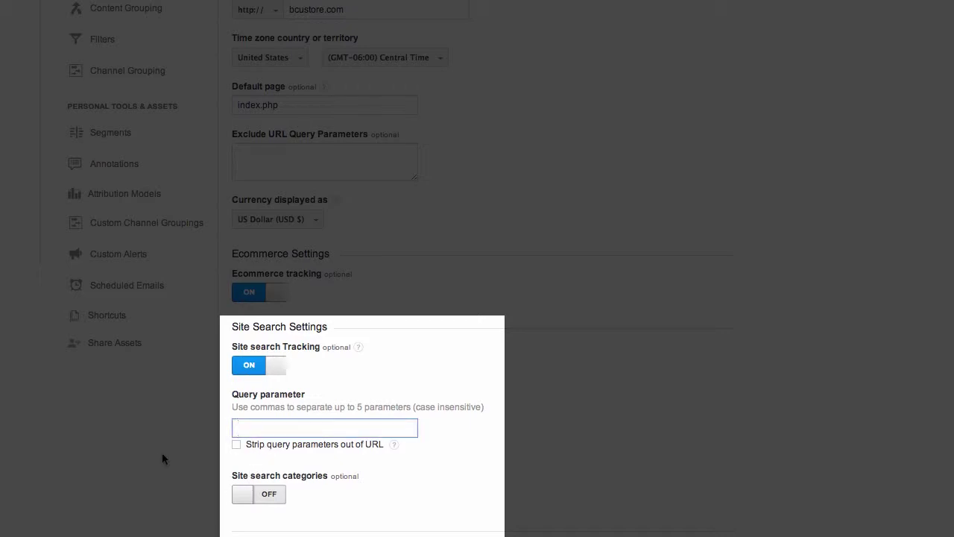
type("search_query")
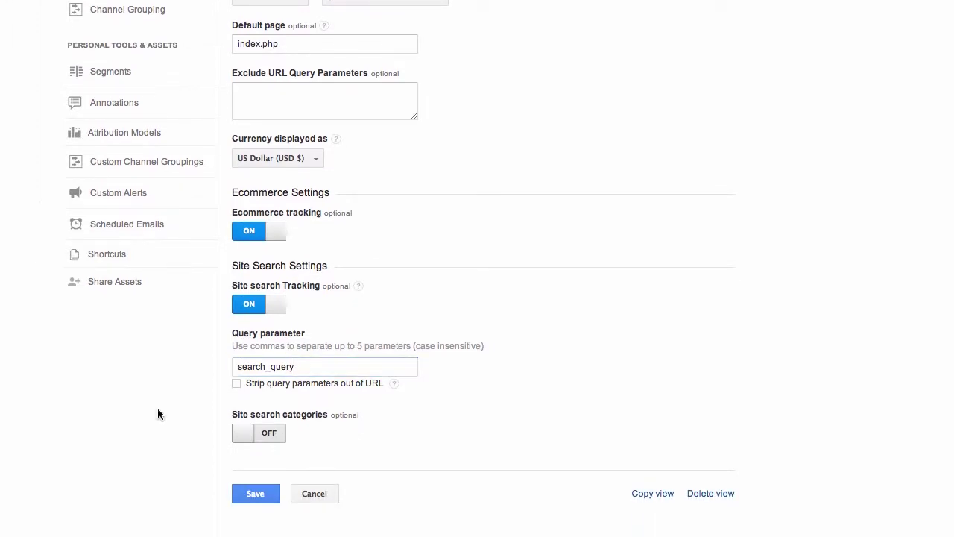
left_click(246, 498)
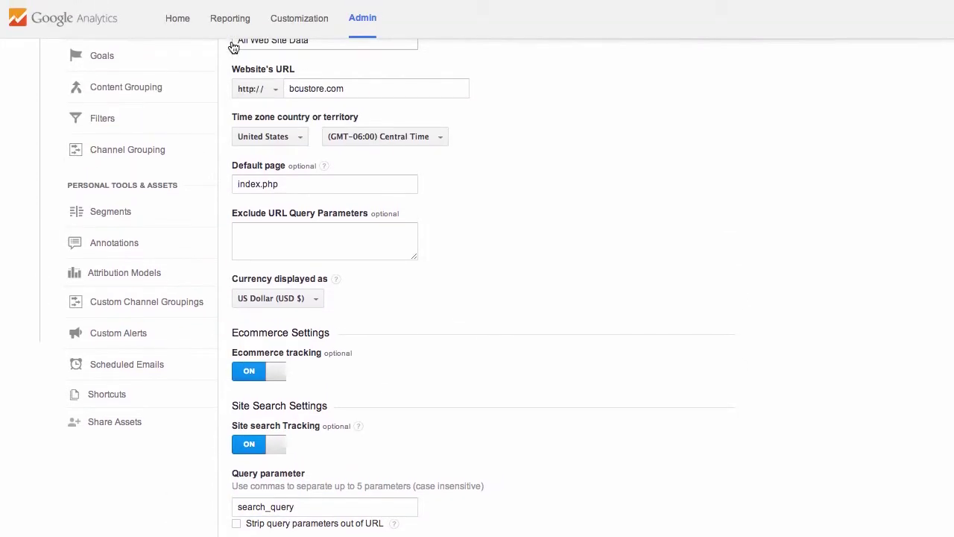
Open the audience's geographic Location report to examine where the sessions come from.
left_click(230, 12)
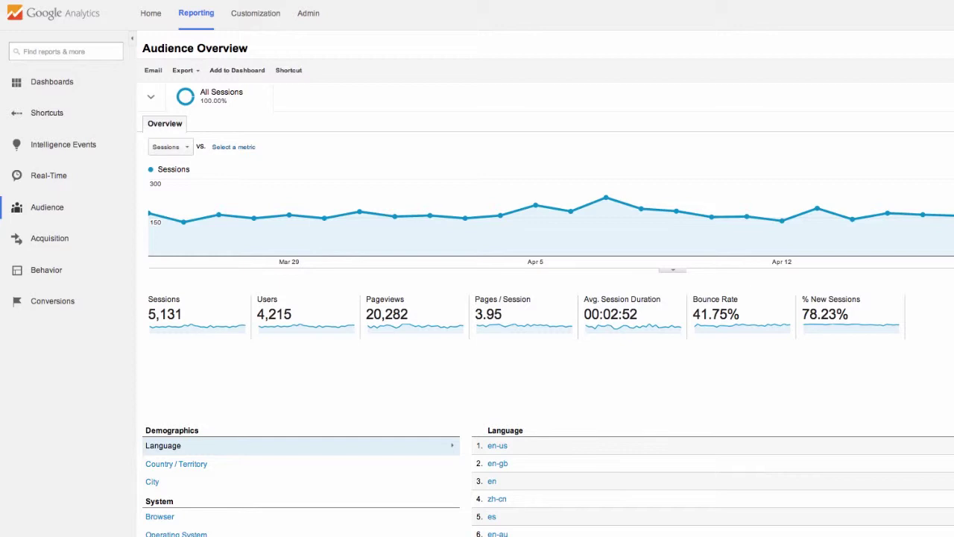
left_click(56, 210)
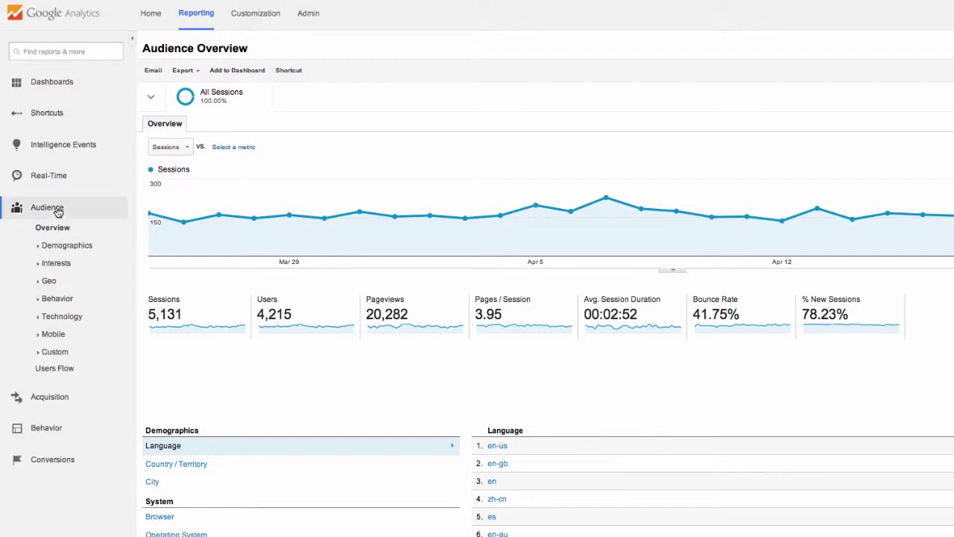
left_click(51, 280)
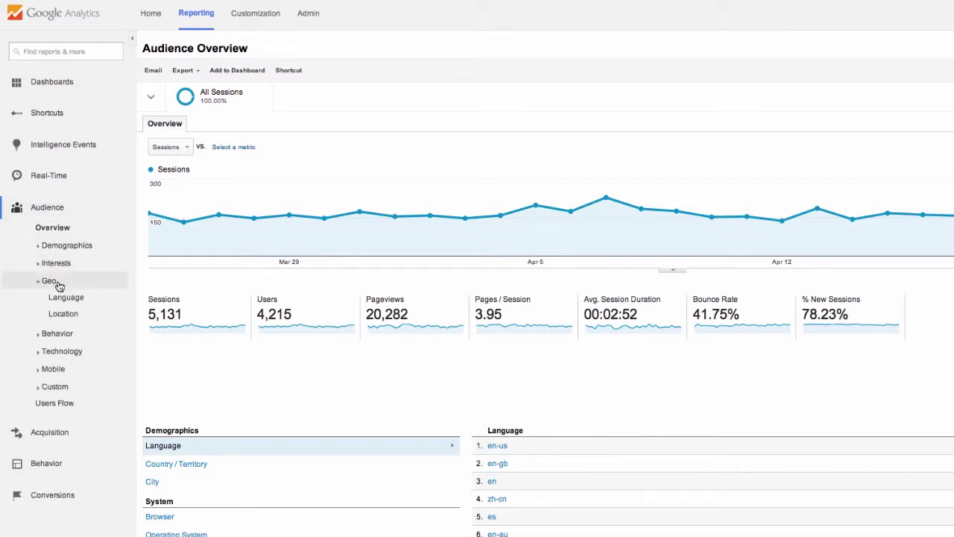
left_click(64, 316)
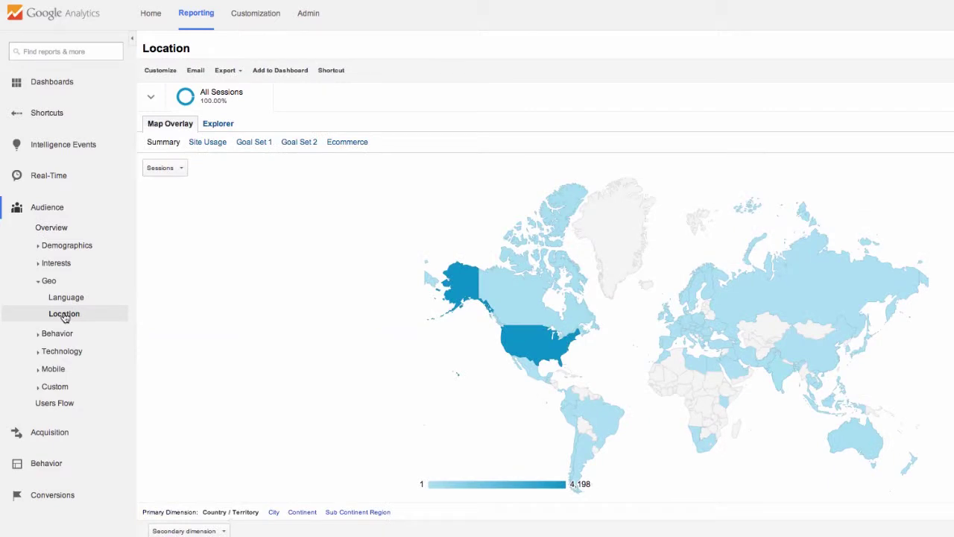
View the audience behavior report on Frequency & Recency, then collapse the Audience reports.
left_click(64, 333)
left_click(75, 349)
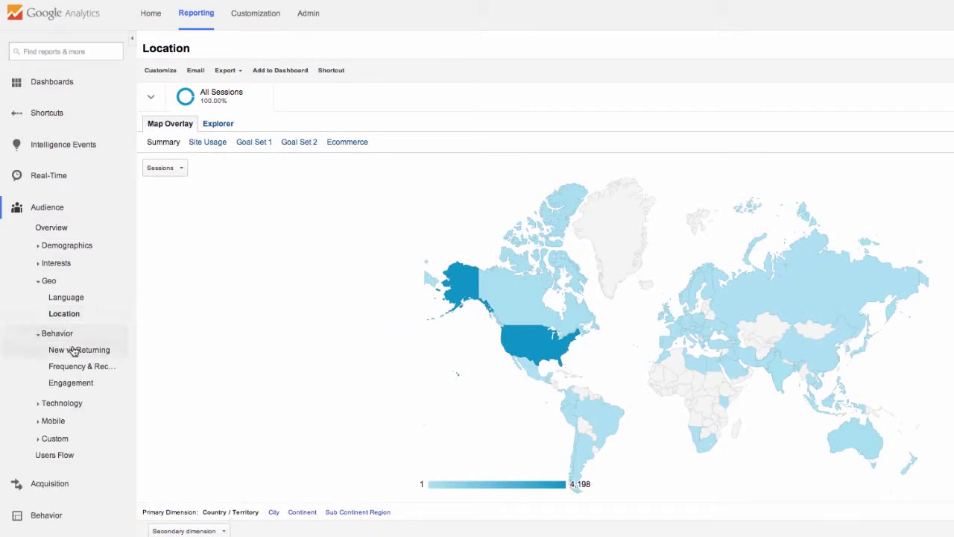
left_click(68, 366)
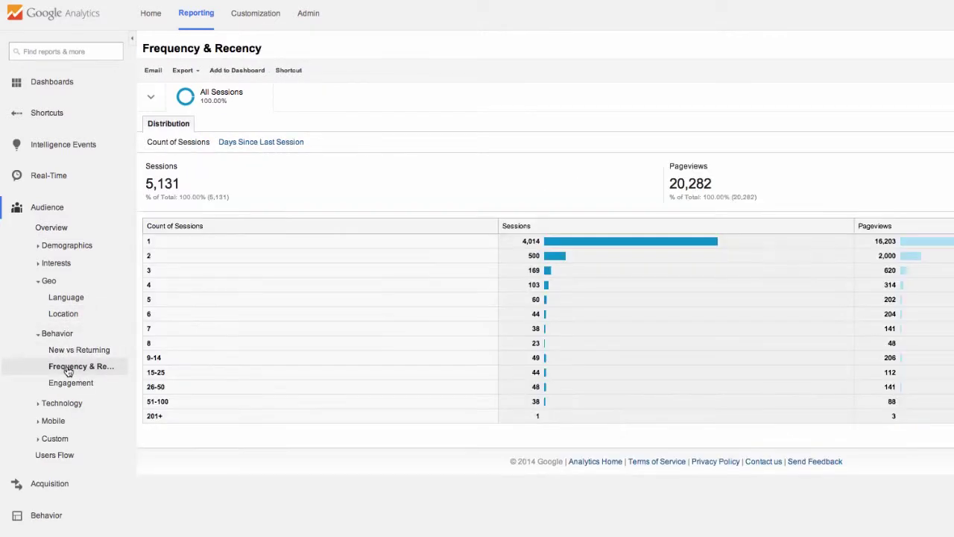
left_click(45, 211)
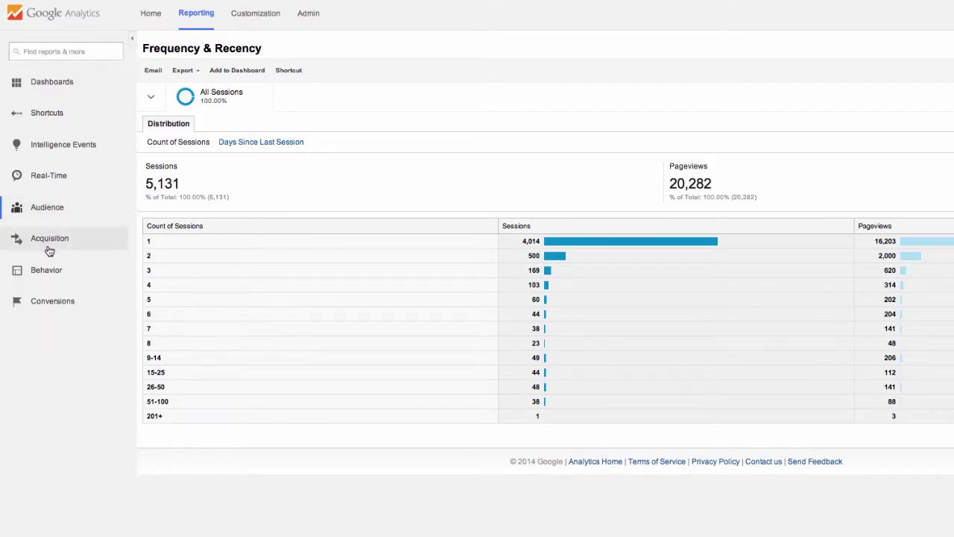
Review the Acquisition overview and the keywords behind the Organic Search channel.
left_click(48, 248)
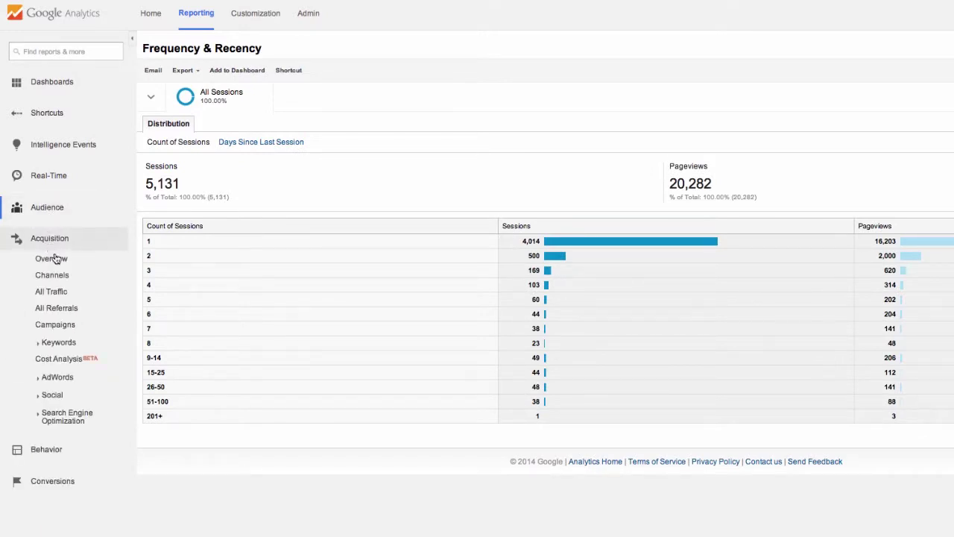
left_click(61, 265)
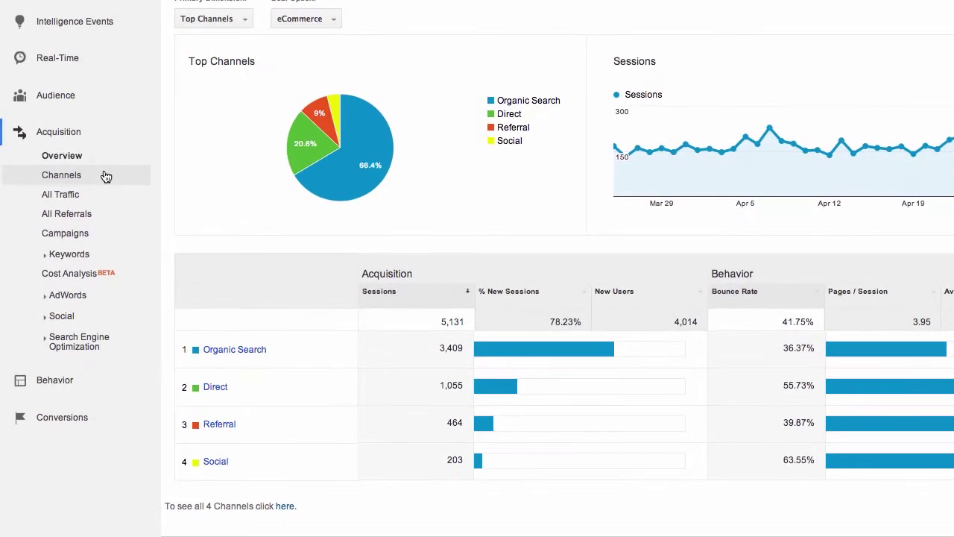
left_click(105, 175)
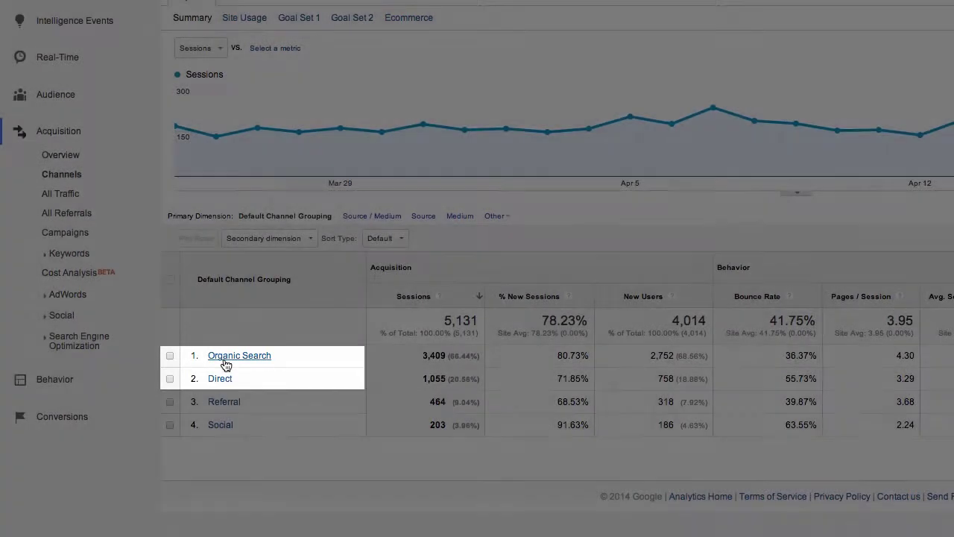
left_click(226, 364)
scroll(225, 366, "down", 1)
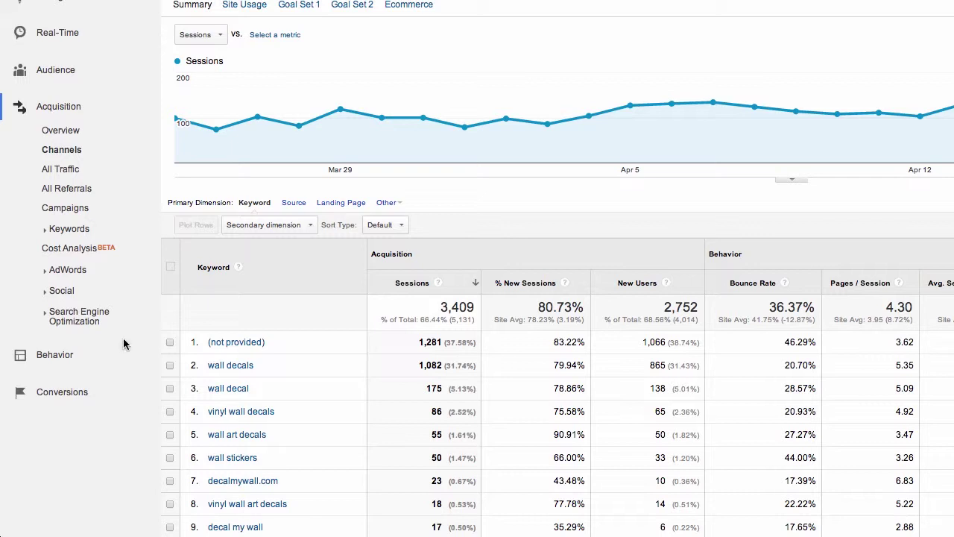
Examine the landing pages of the Direct channel and the All Traffic report by source and medium.
left_click(115, 153)
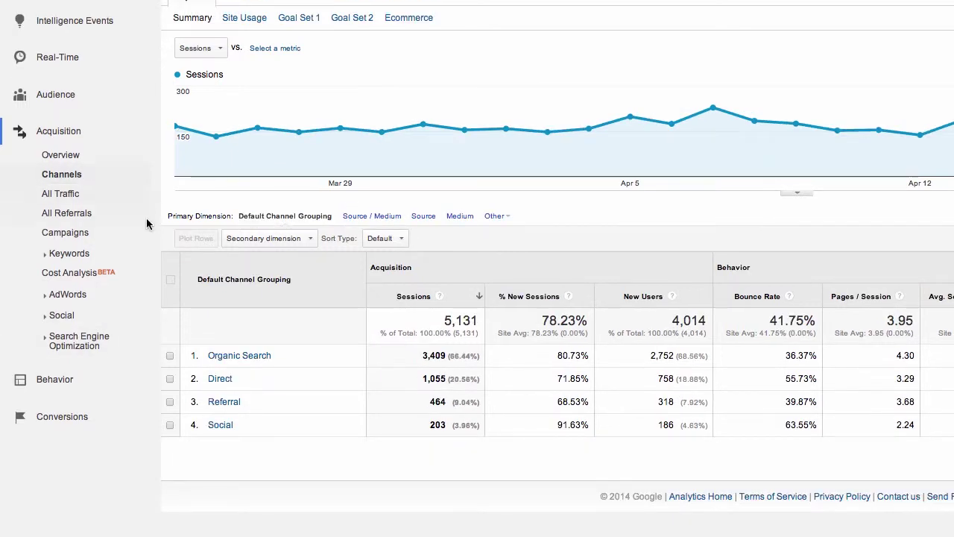
left_click(218, 379)
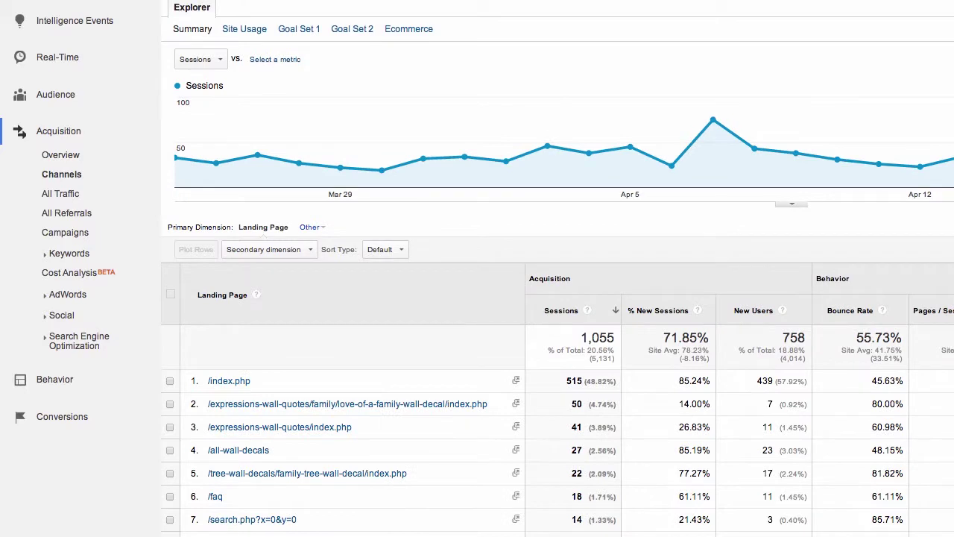
scroll(557, 299, "down", 3)
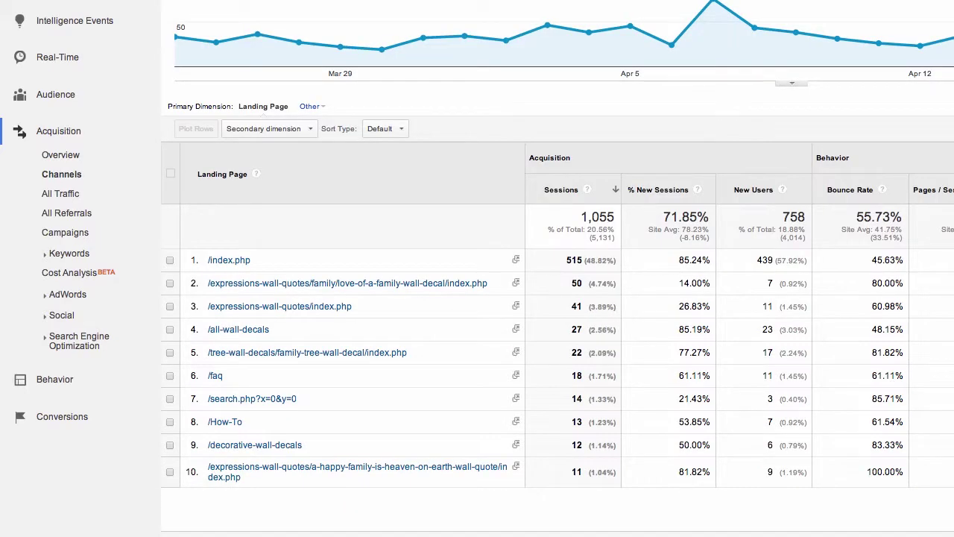
left_click(85, 200)
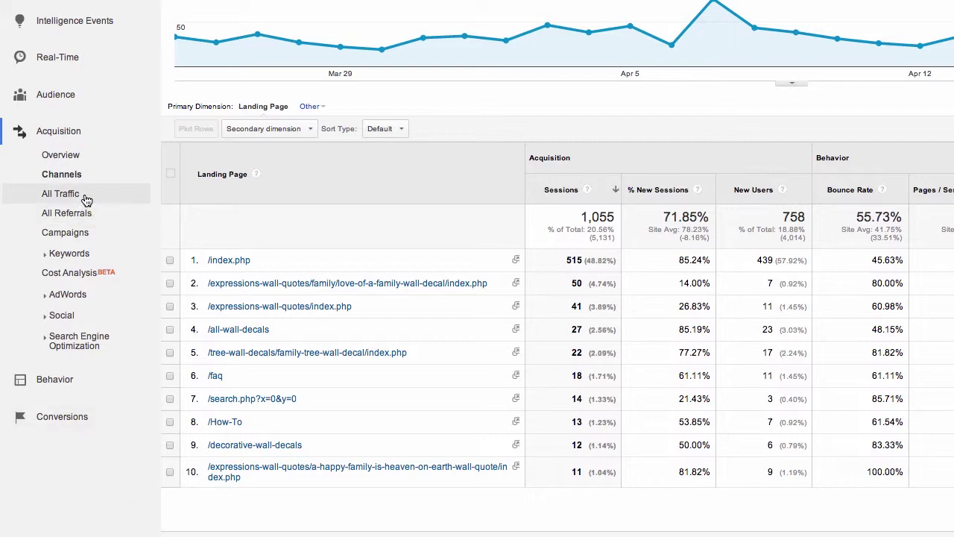
scroll(178, 249, "down", 2)
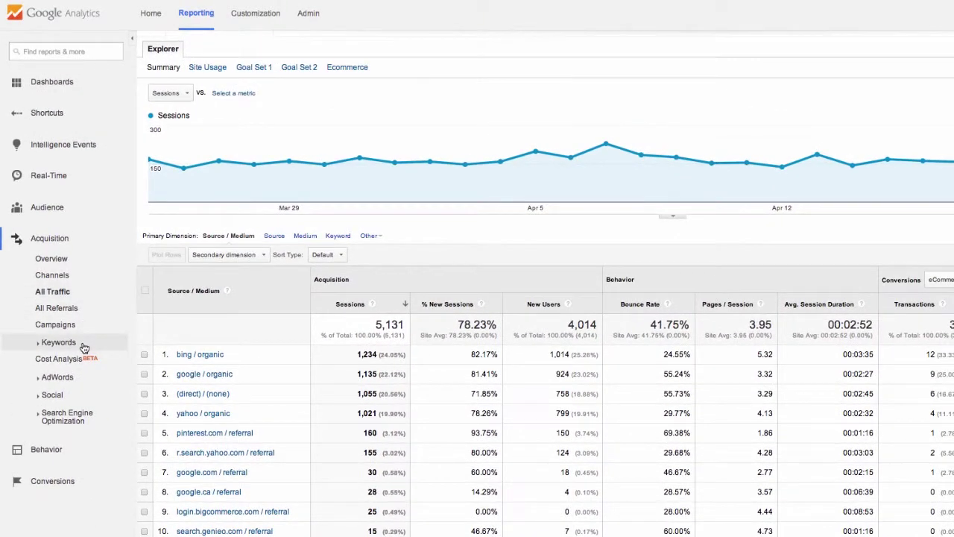
View the paid and organic keyword reports under Acquisition.
left_click(84, 348)
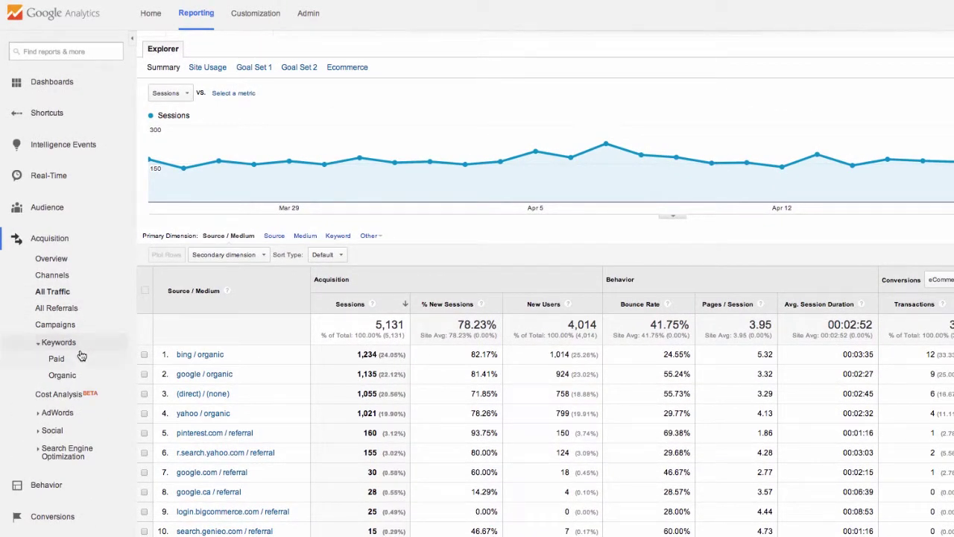
left_click(79, 361)
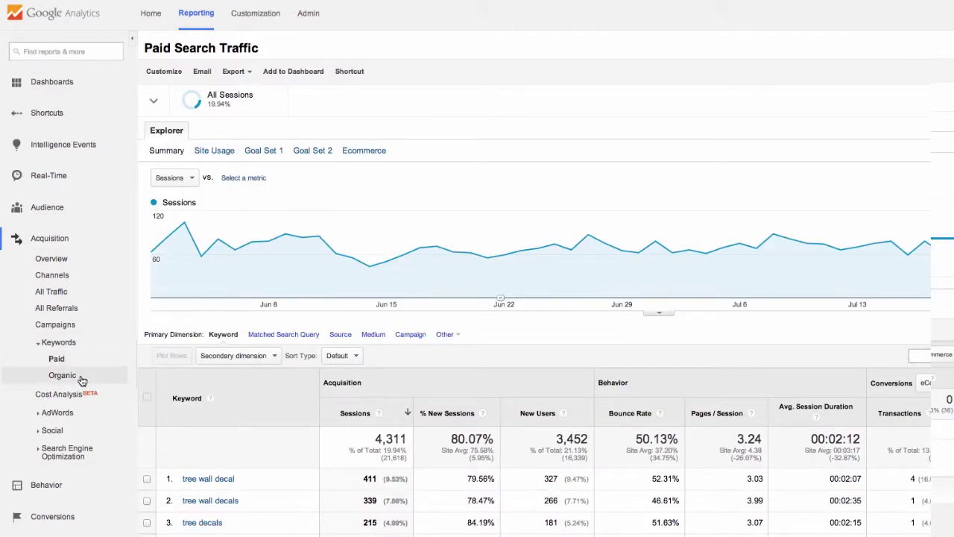
left_click(82, 378)
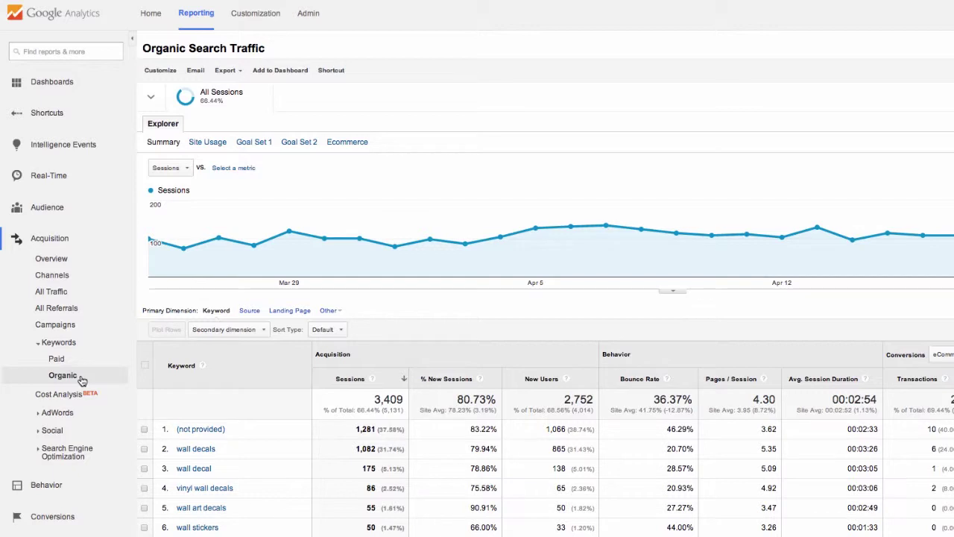
View the AdWords Campaigns report under Acquisition and briefly play, then pause, its video on linking AdWords and Analytics accounts.
left_click(79, 414)
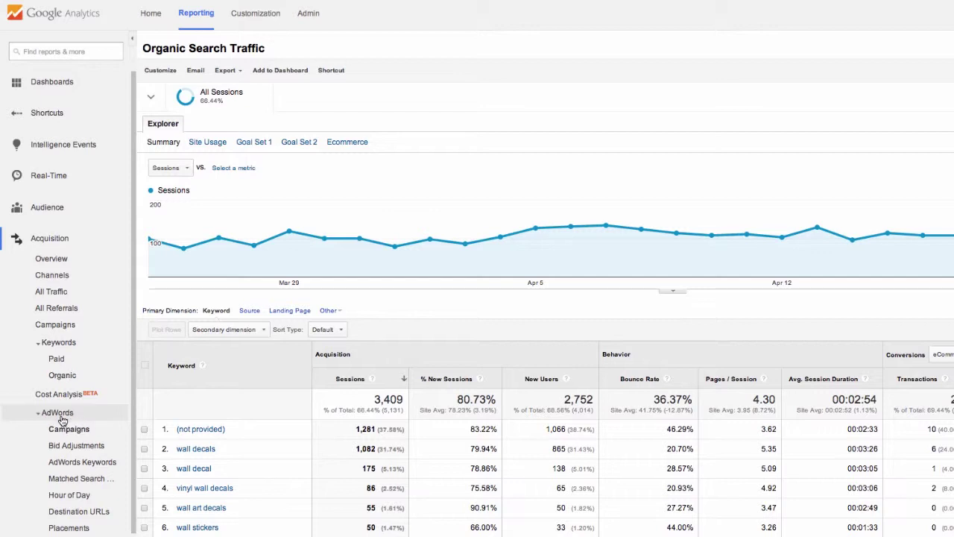
left_click(66, 429)
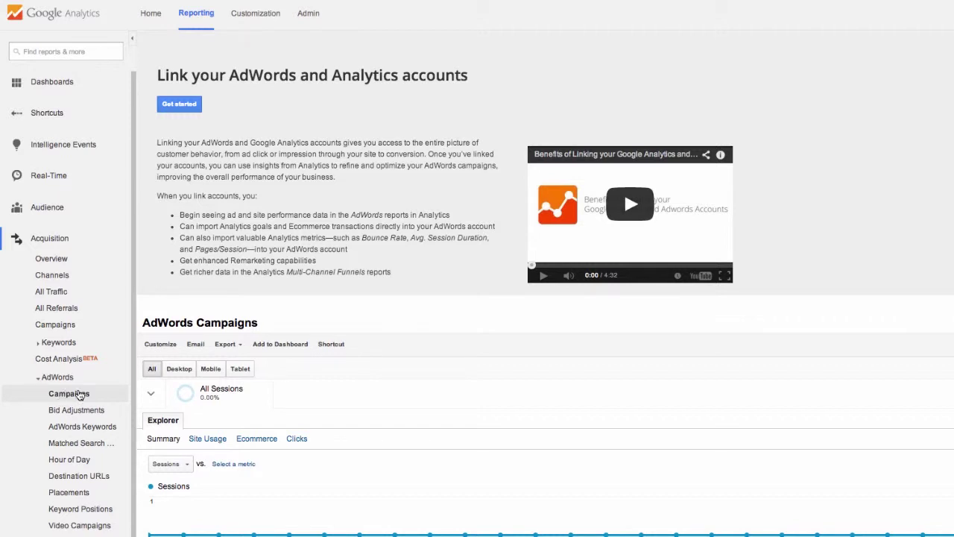
left_click(623, 228)
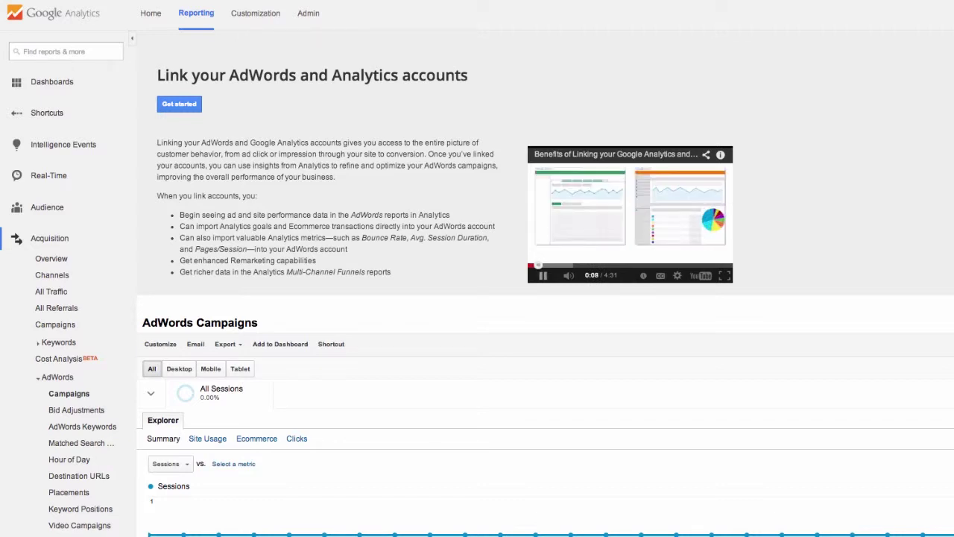
key("space")
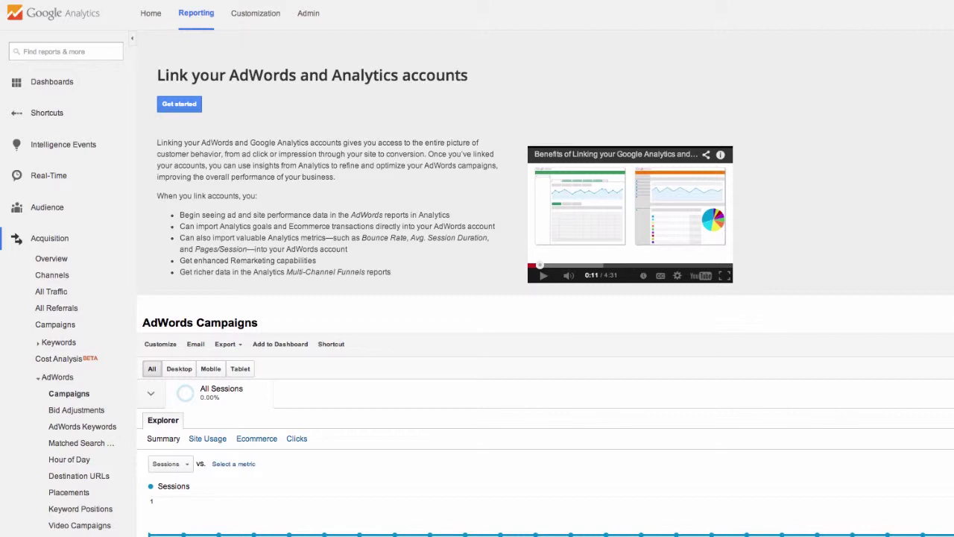
Open the Queries report of Search Engine Optimization under Acquisition.
scroll(122, 366, "down", 3)
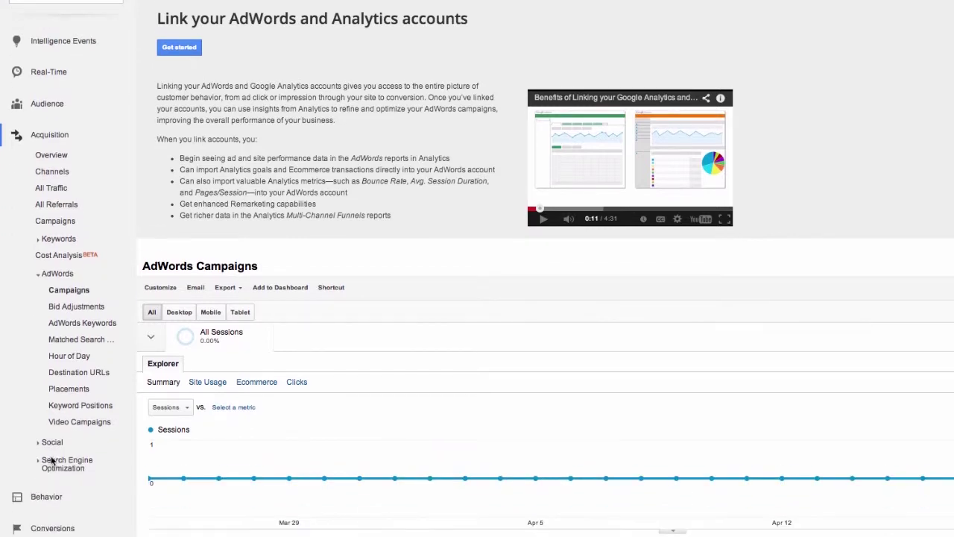
left_click(50, 457)
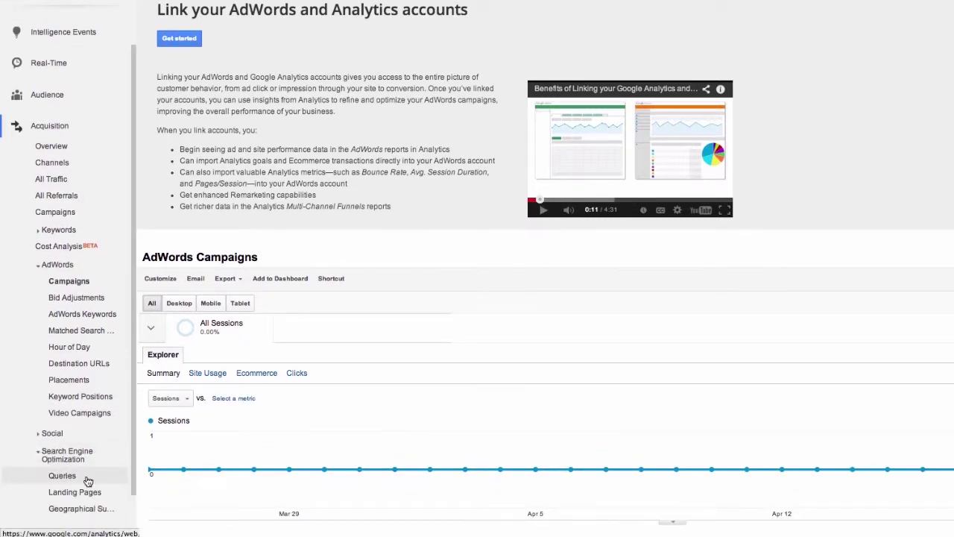
left_click(63, 476)
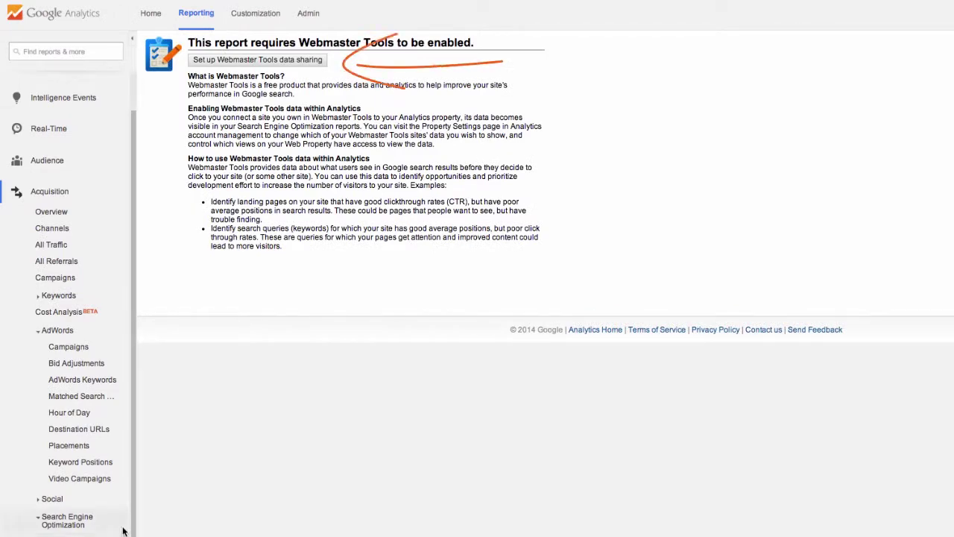
left_click(205, 60)
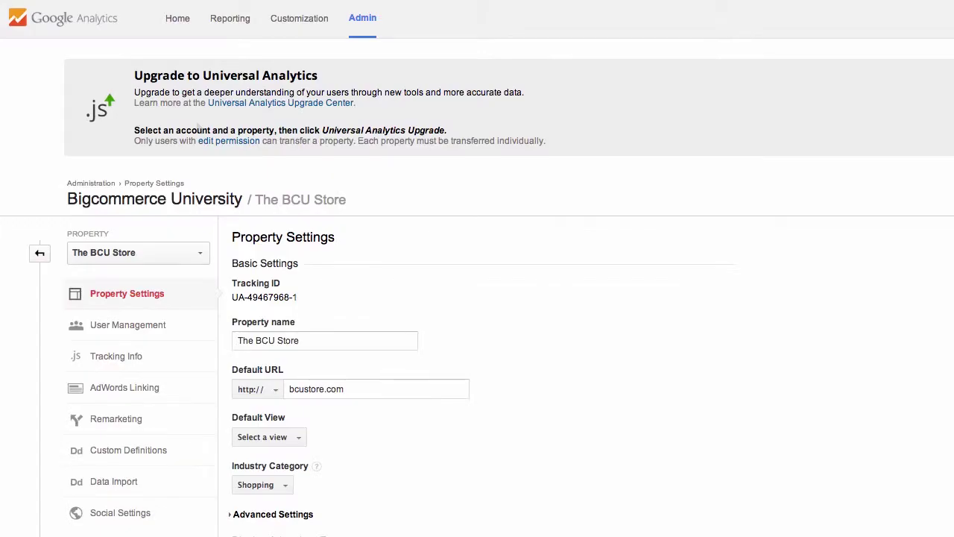
scroll(243, 70, "down", 5)
scroll(511, 206, "down", 3)
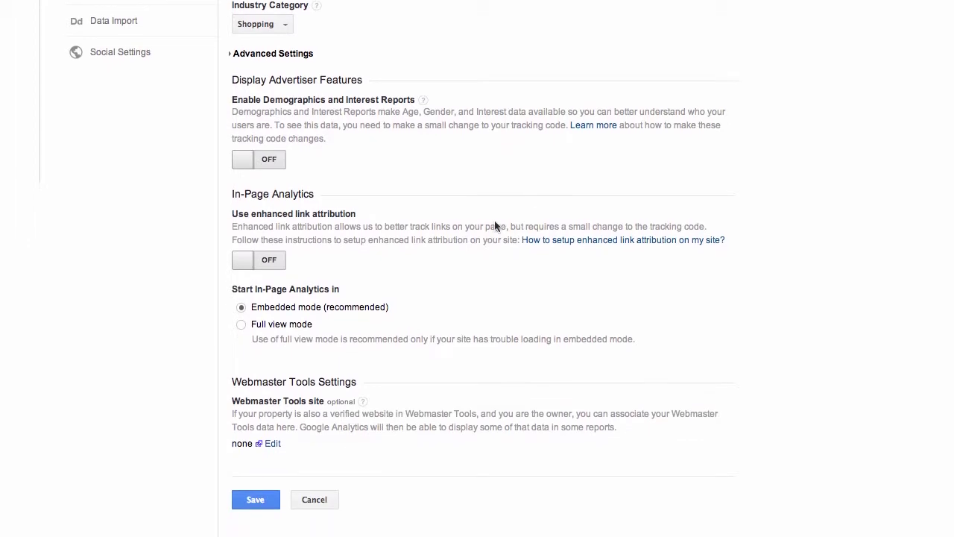
left_click(275, 434)
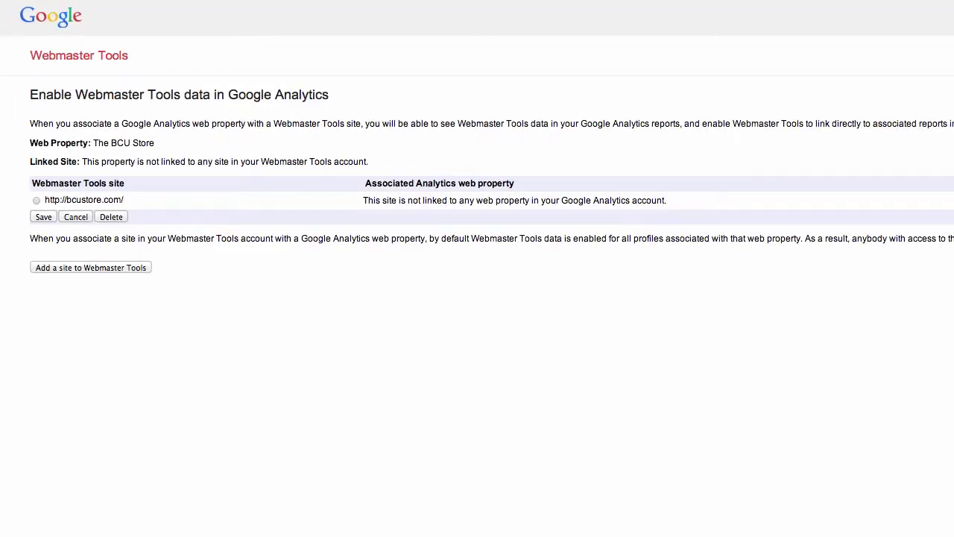
left_click(36, 201)
left_click(41, 218)
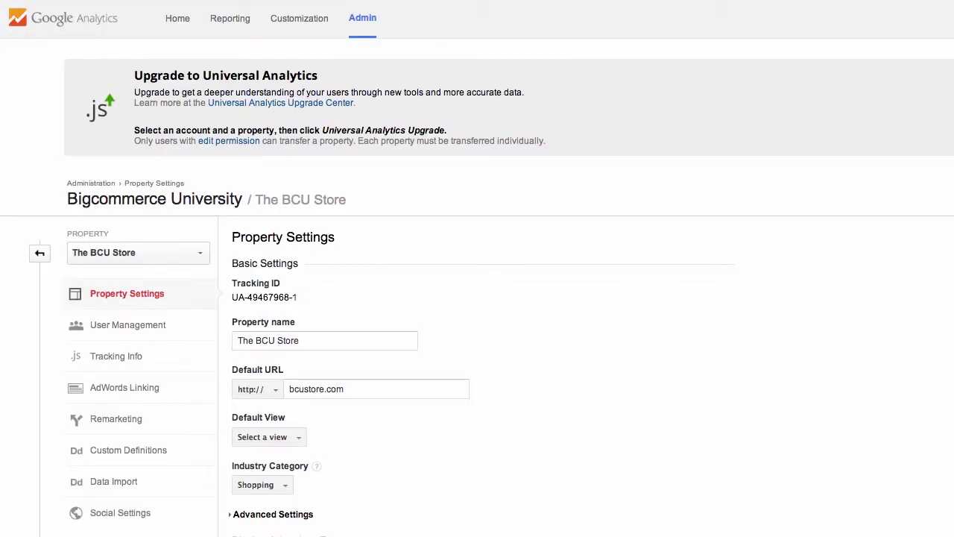
scroll(235, 512, "down", 10)
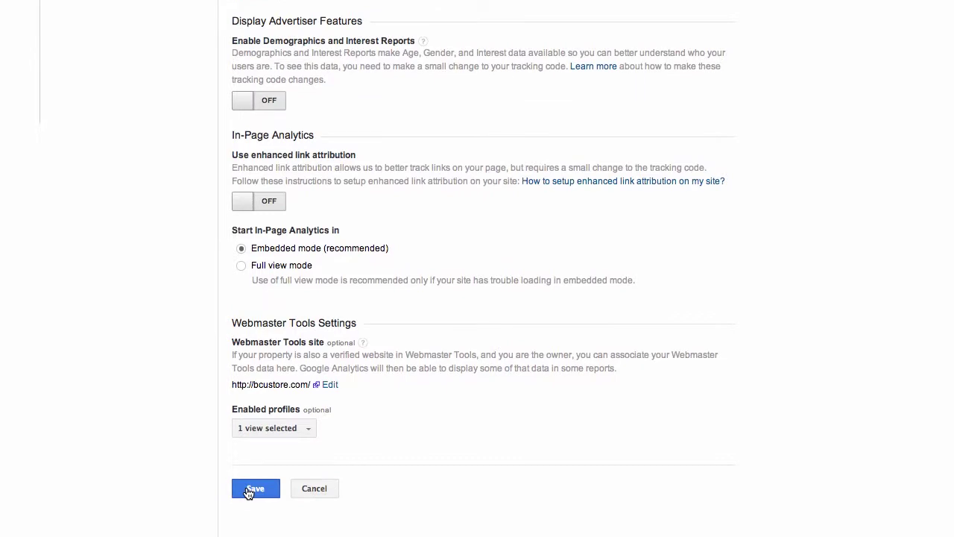
scroll(170, 388, "up", 10)
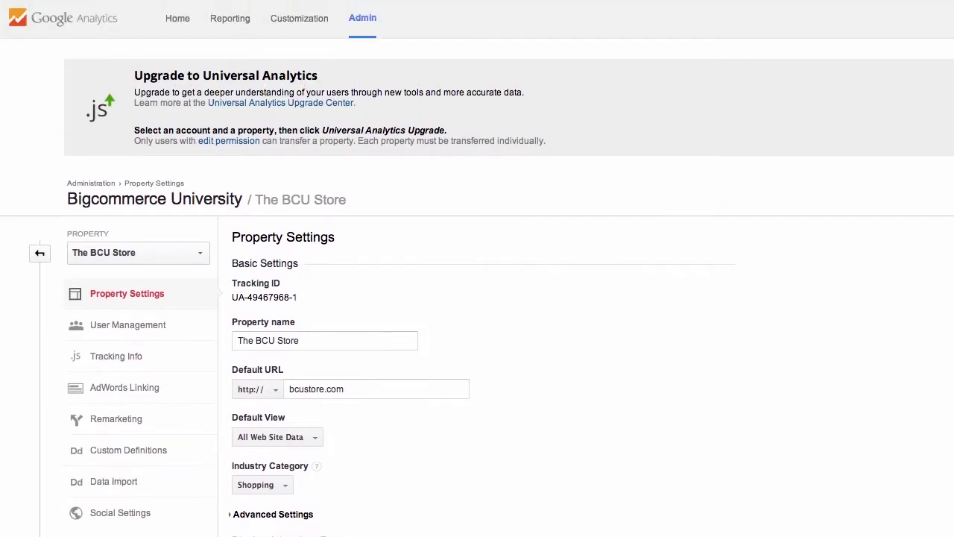
Return to reporting and view the Site Search Overview and Search Terms reports under Behavior.
left_click(229, 19)
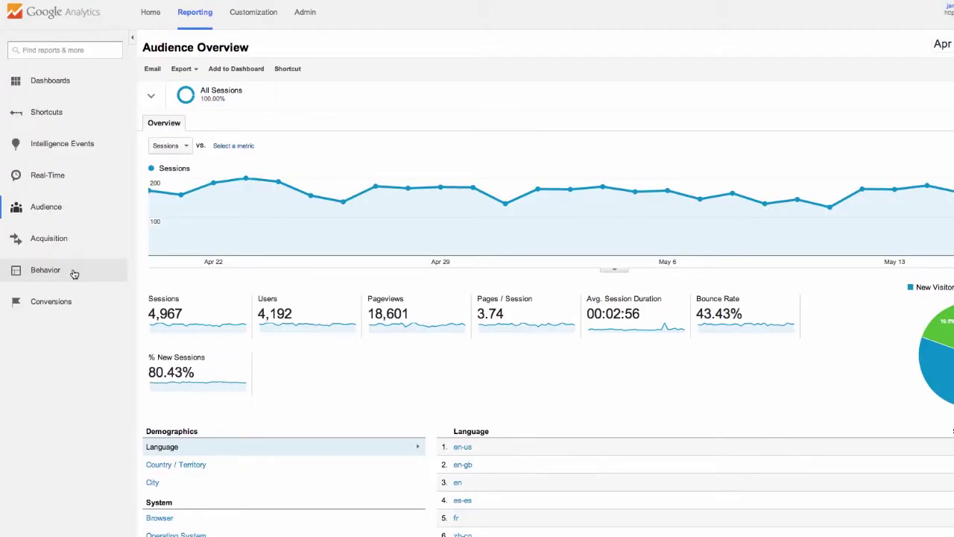
left_click(74, 273)
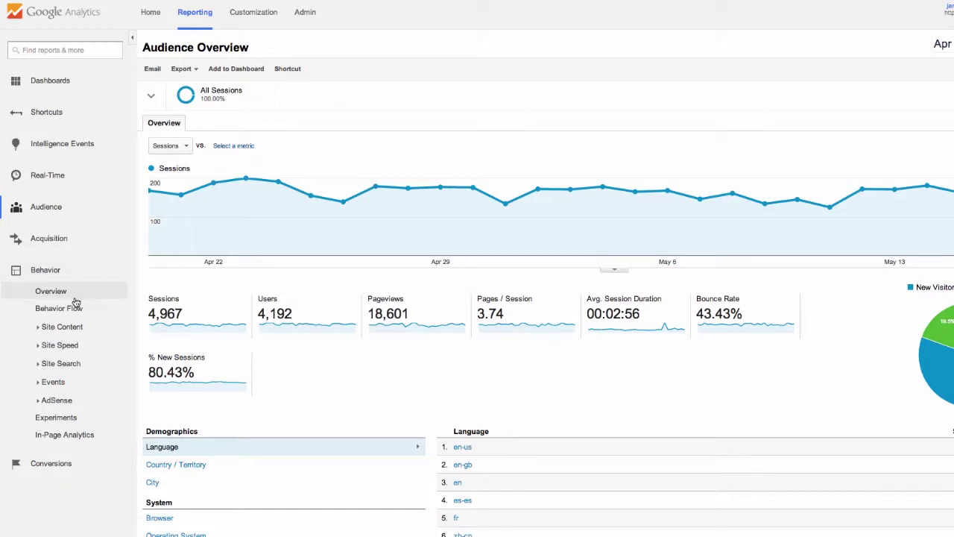
left_click(87, 365)
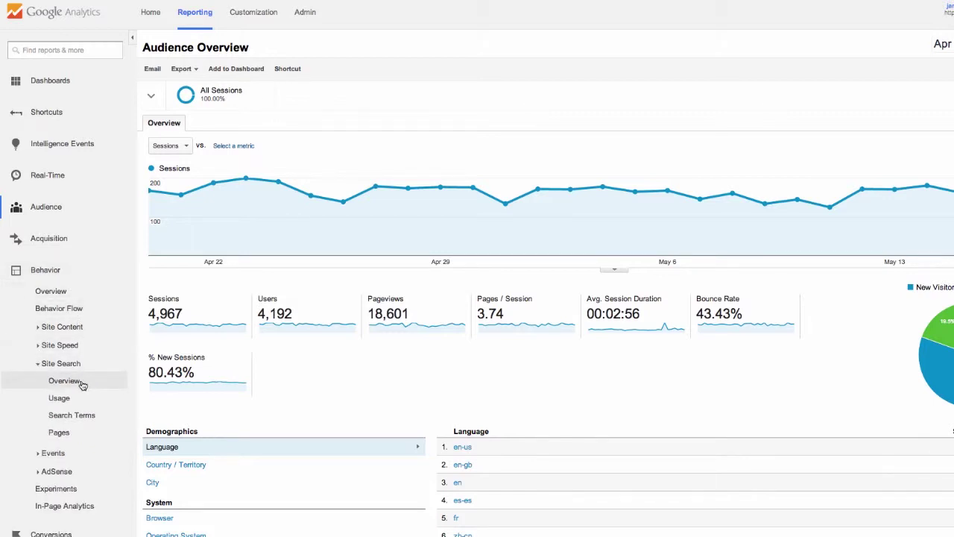
left_click(83, 383)
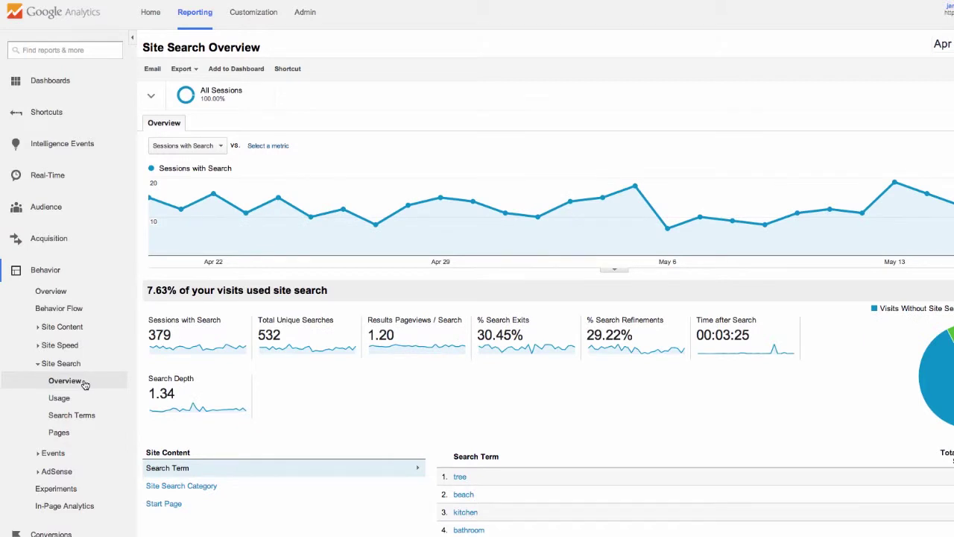
left_click(94, 419)
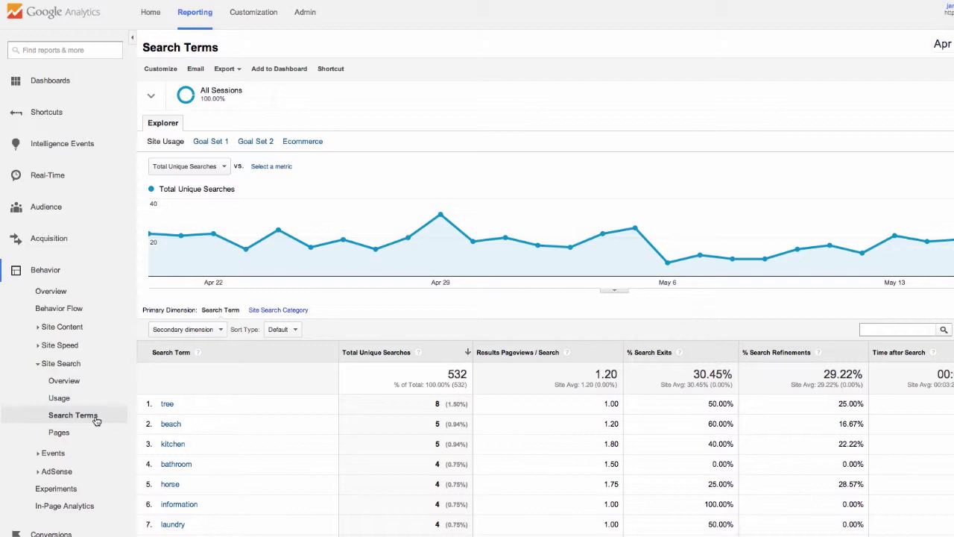
Open the Ecommerce Overview report under Conversions.
scroll(75, 387, "down", 1)
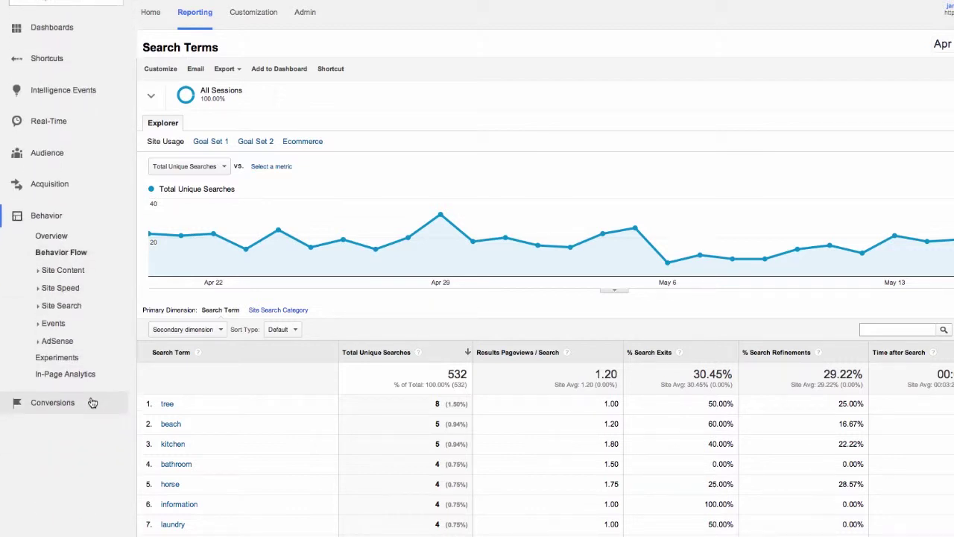
left_click(88, 401)
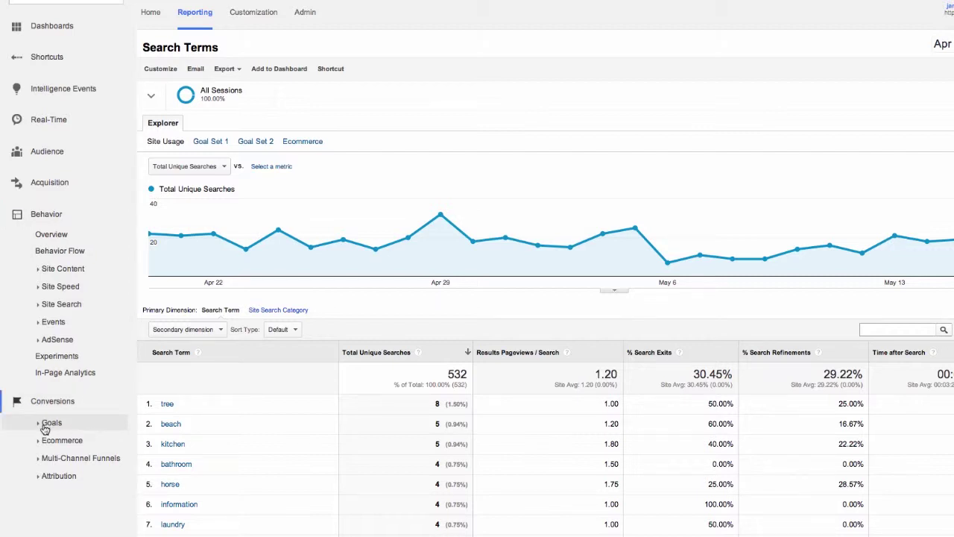
left_click(88, 441)
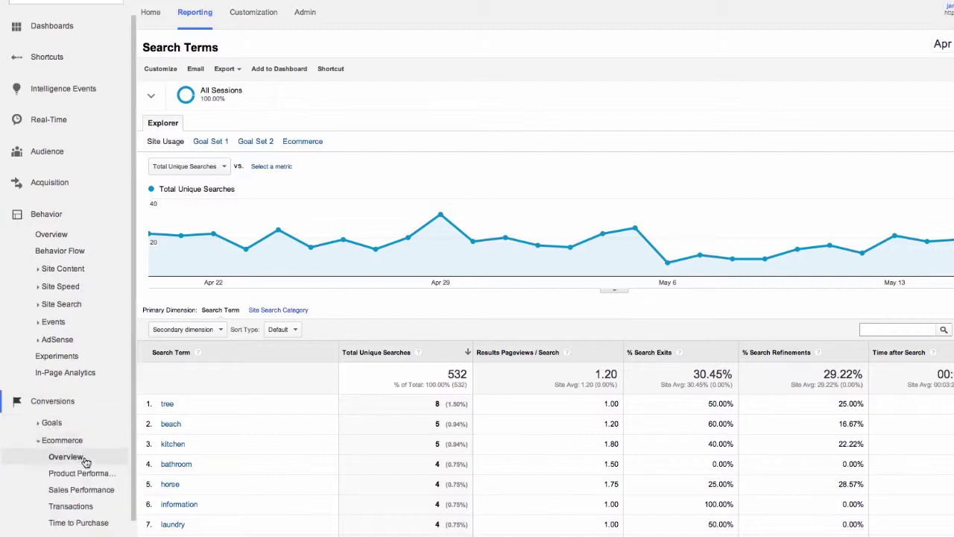
left_click(90, 457)
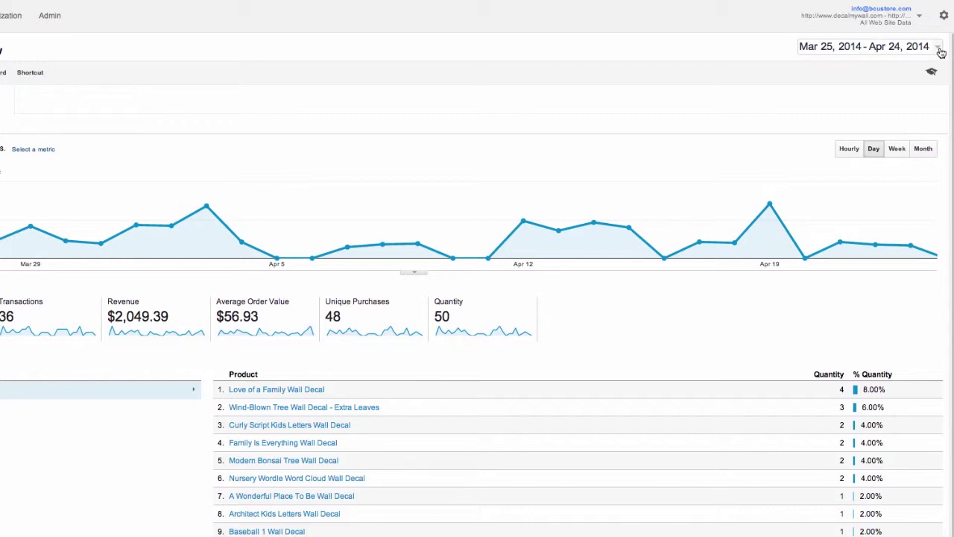
Set the Ecommerce Overview's date range from Feb 1, 2014 to Apr 25, 2014 and apply it.
left_click(938, 48)
left_click(642, 83)
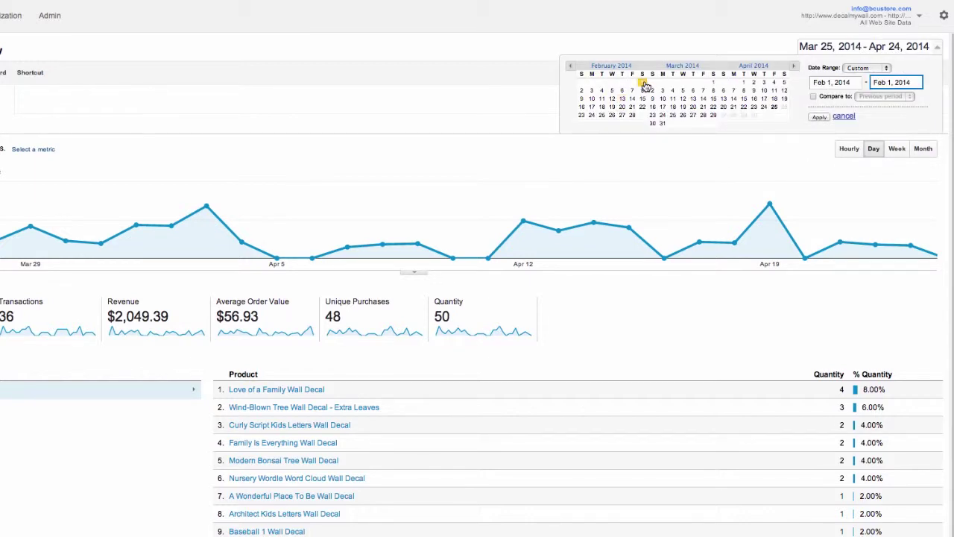
left_click(775, 107)
left_click(819, 117)
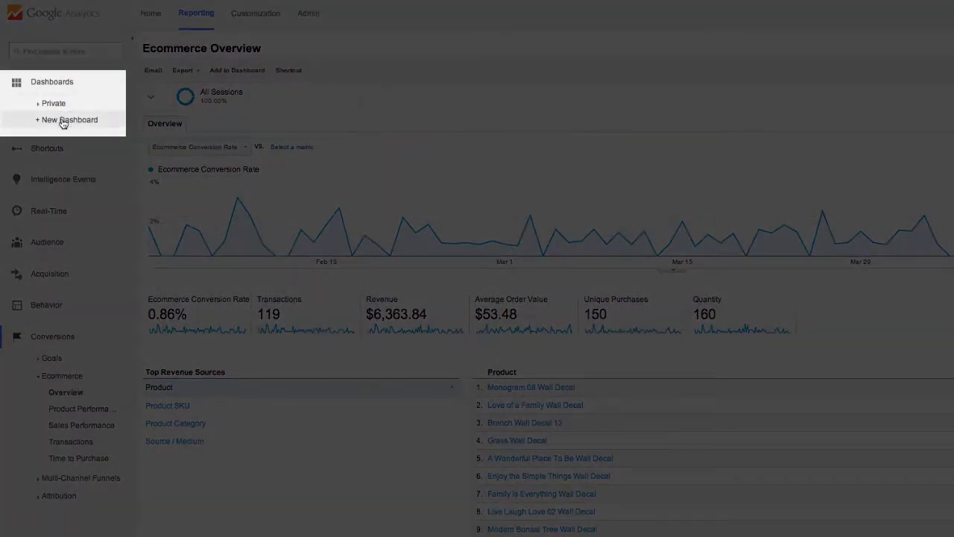
Start a new dashboard, and read the Analytics Help Center article "Where you manage Analytics".
left_click(63, 121)
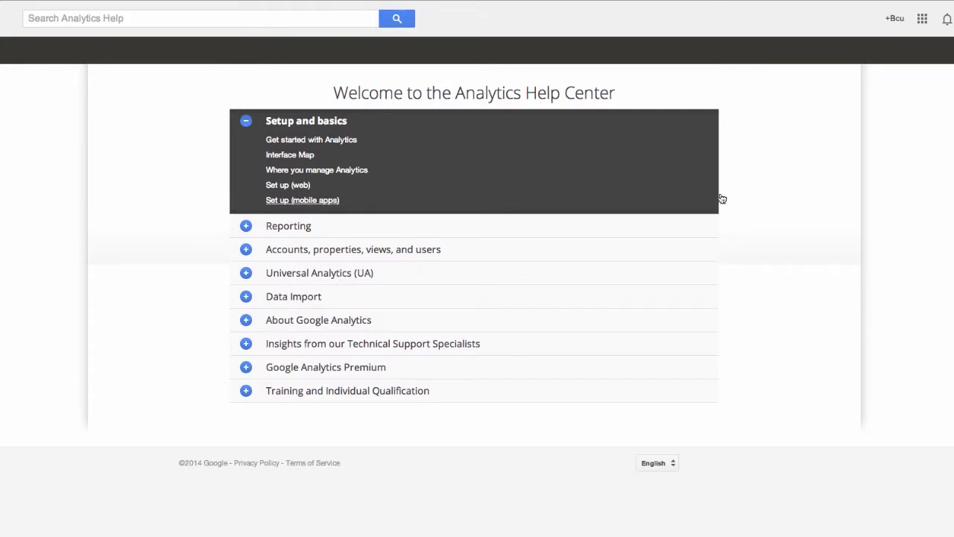
left_click(311, 171)
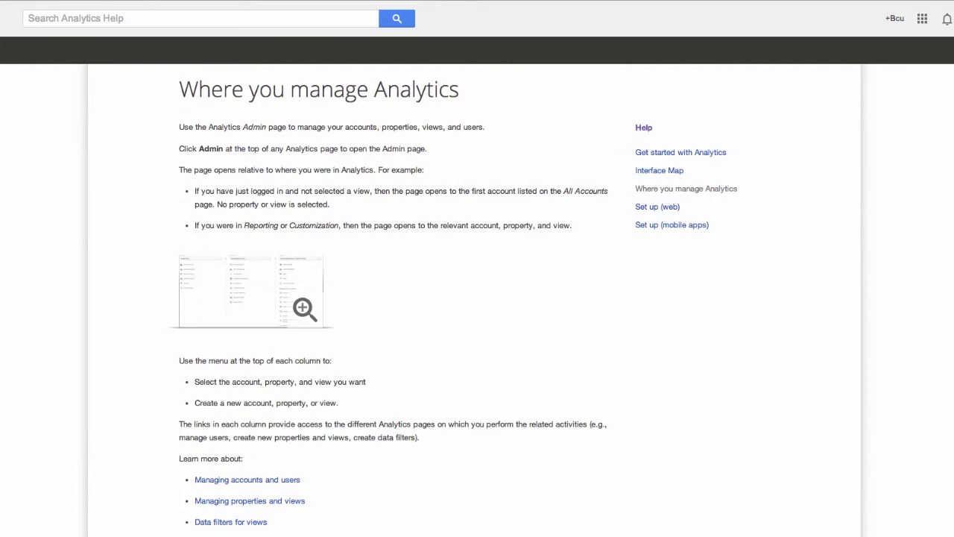